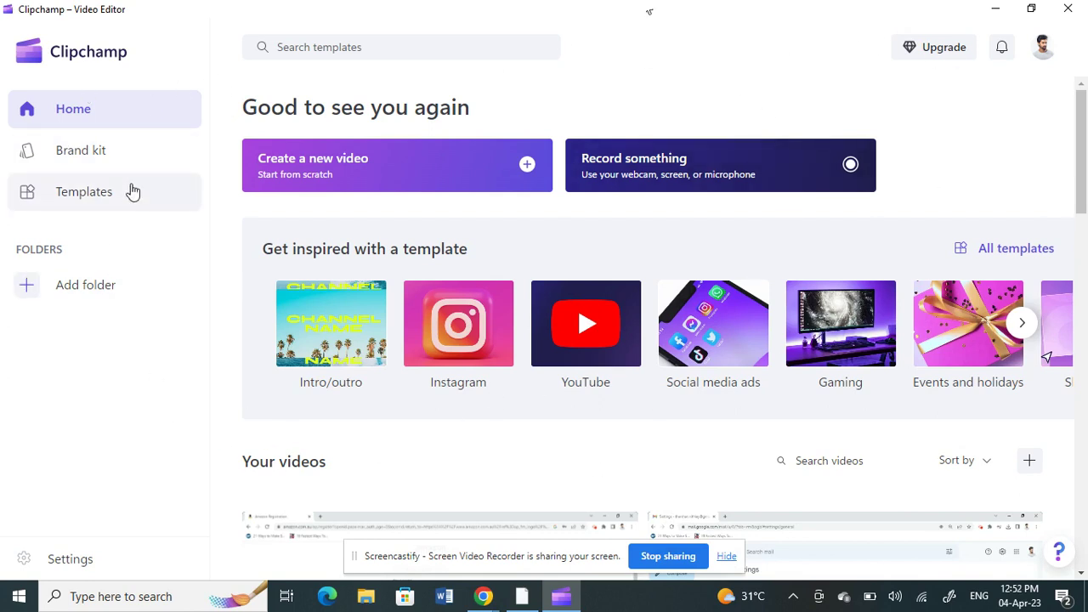
Step: Create a new blank Untitled video project, then open File Explorer with Win+E
left_click(292, 174)
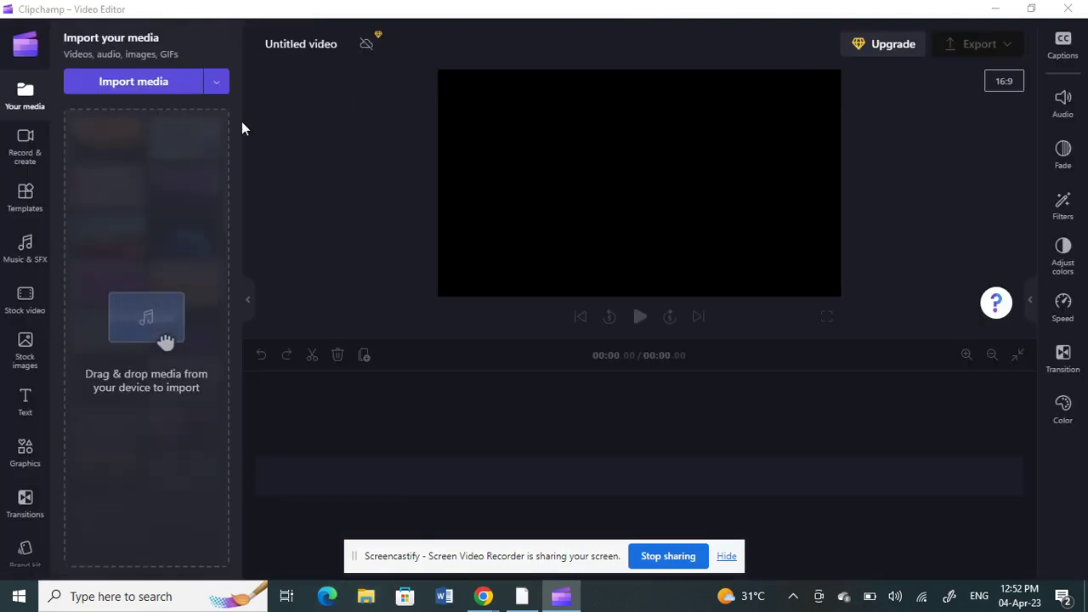
key("super+e")
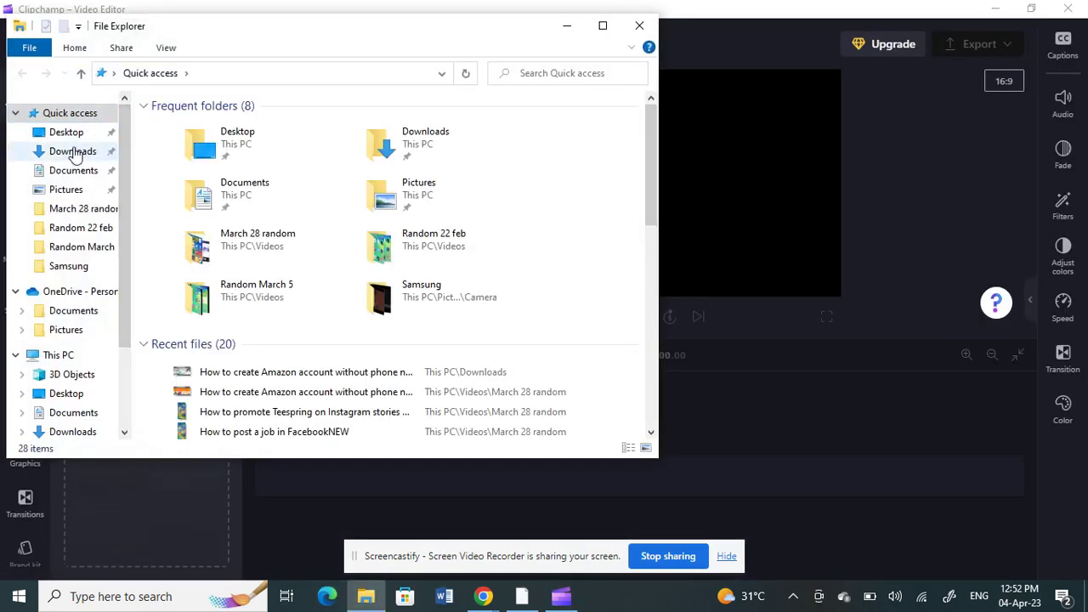
Step: Import the 'how to change billing address on amazon' MP4 from Downloads into Clipchamp's media
left_click(75, 153)
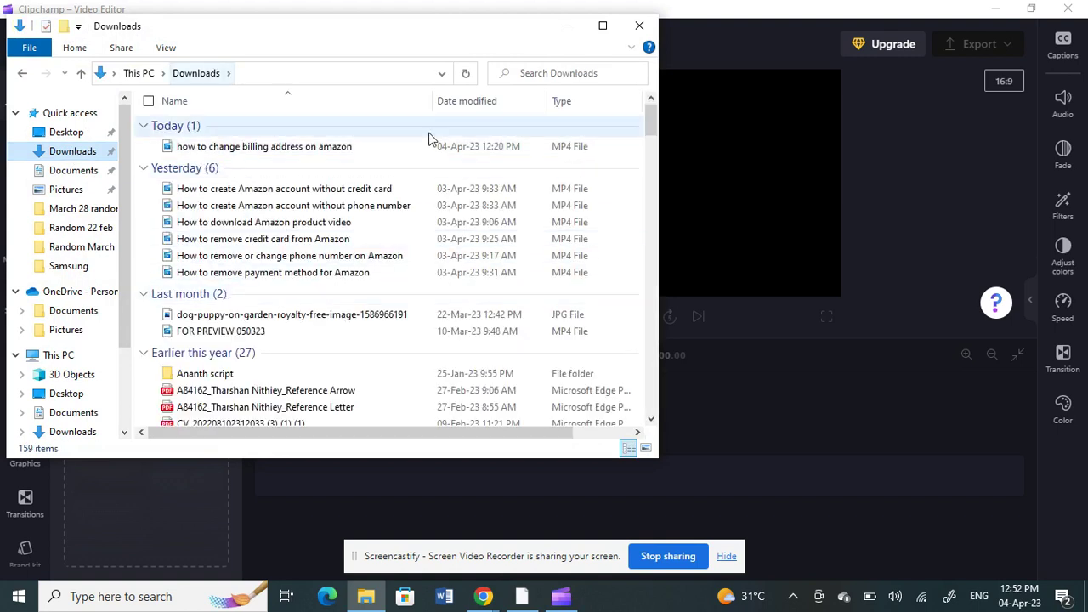
left_click_drag(238, 147, 659, 474)
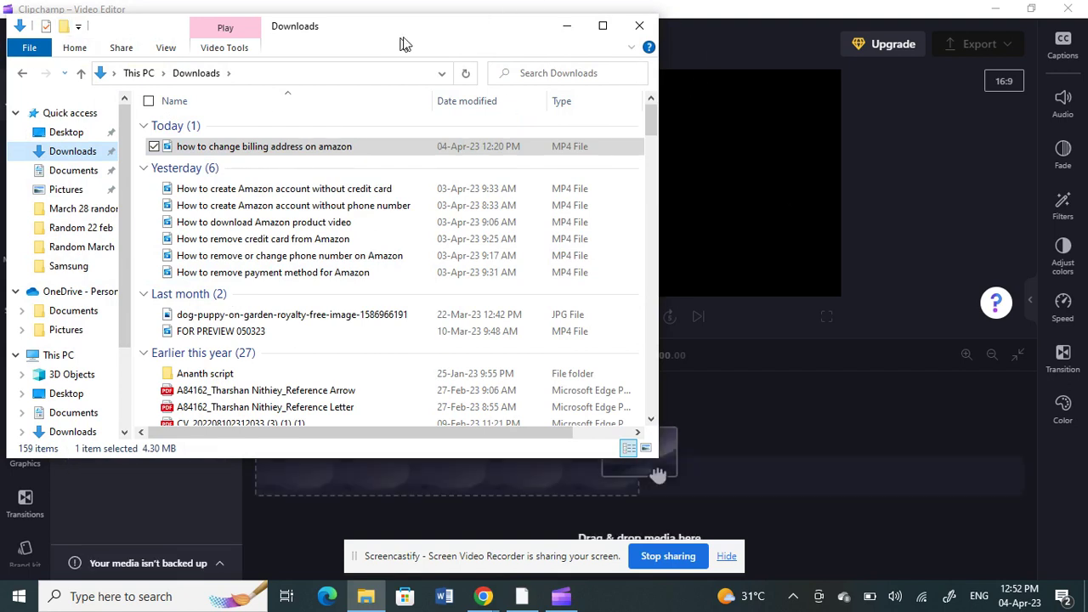
left_click(770, 139)
Step: Place the 01:21.59 billing-address recording on the timeline and scrub the playhead into it
mouse_move(107, 124)
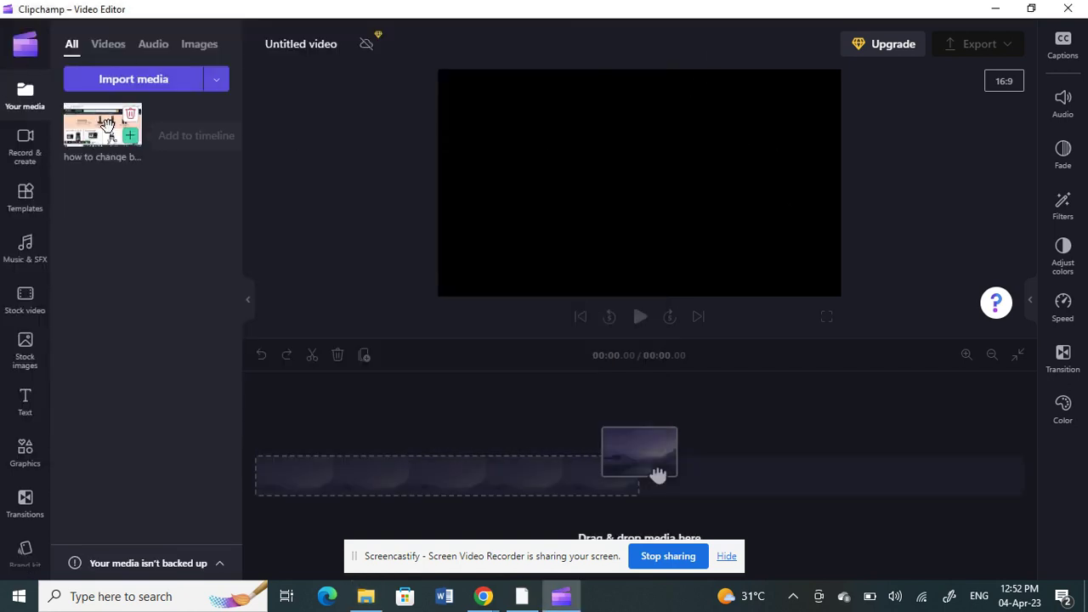
left_click_drag(97, 123, 336, 474)
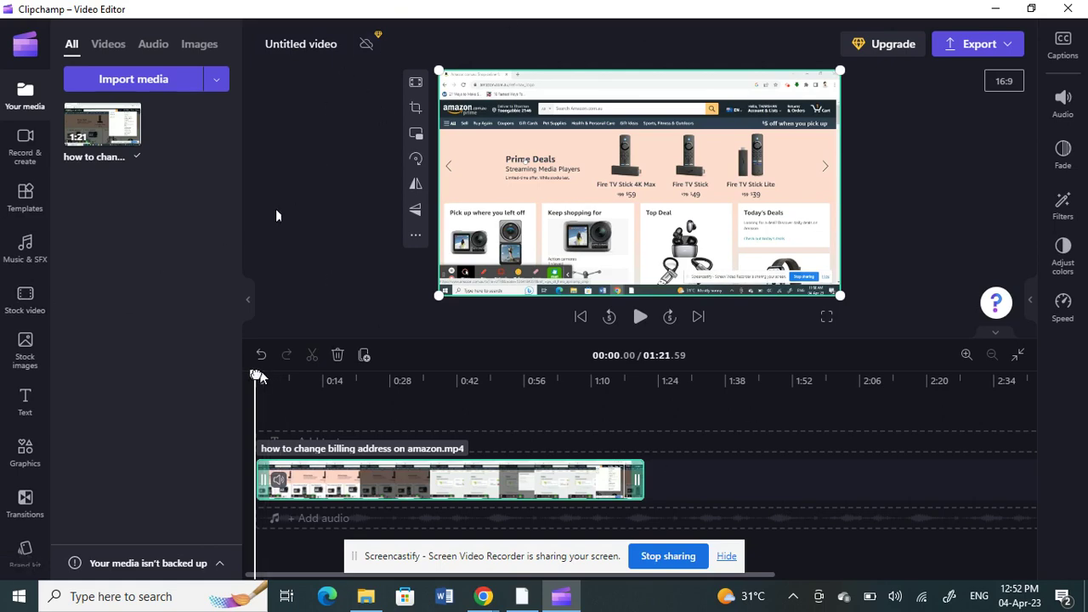
left_click_drag(255, 375, 257, 375)
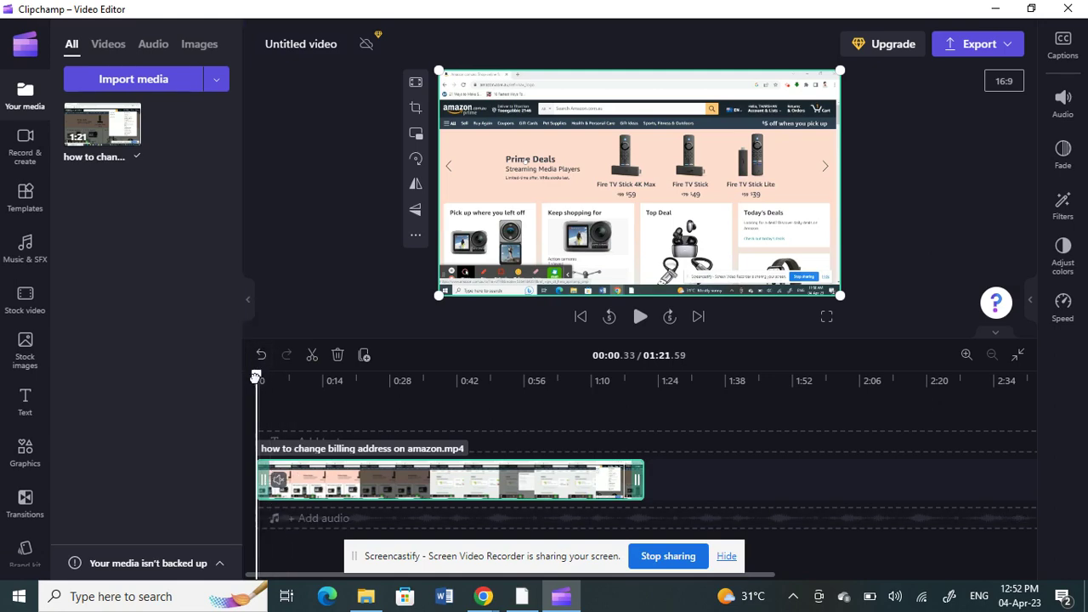
left_click_drag(261, 382, 358, 394)
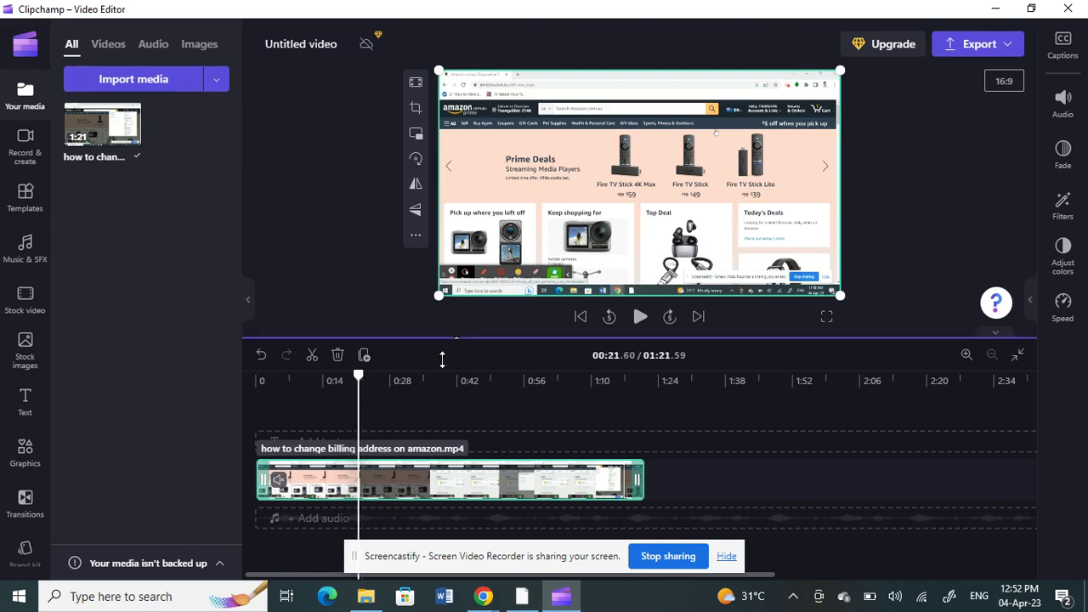
Step: Find the Your Account page around 00:34 and split the clip at that point
left_click(640, 316)
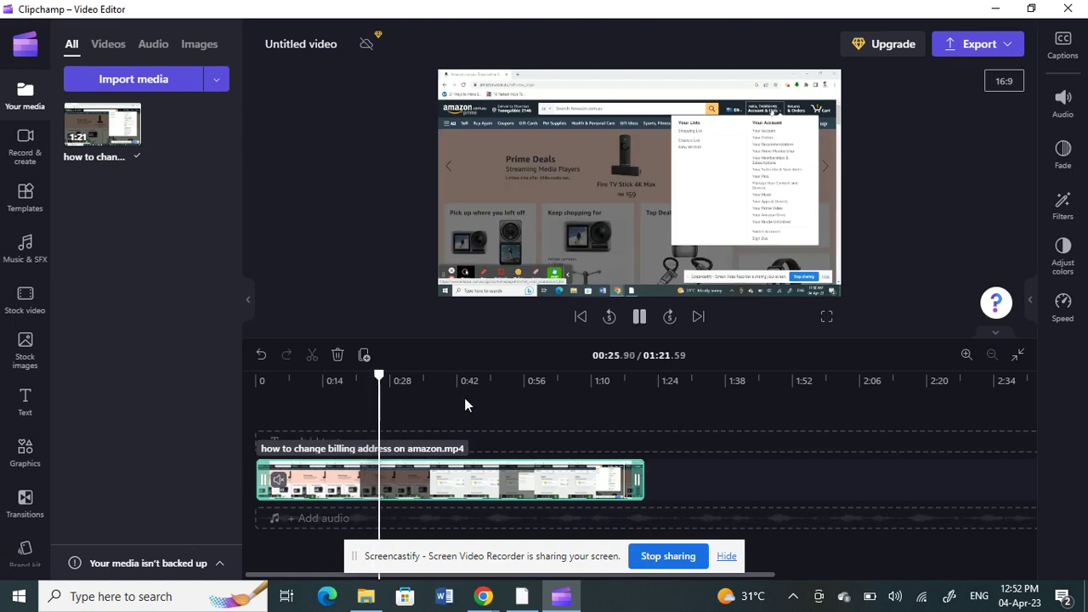
left_click(416, 384)
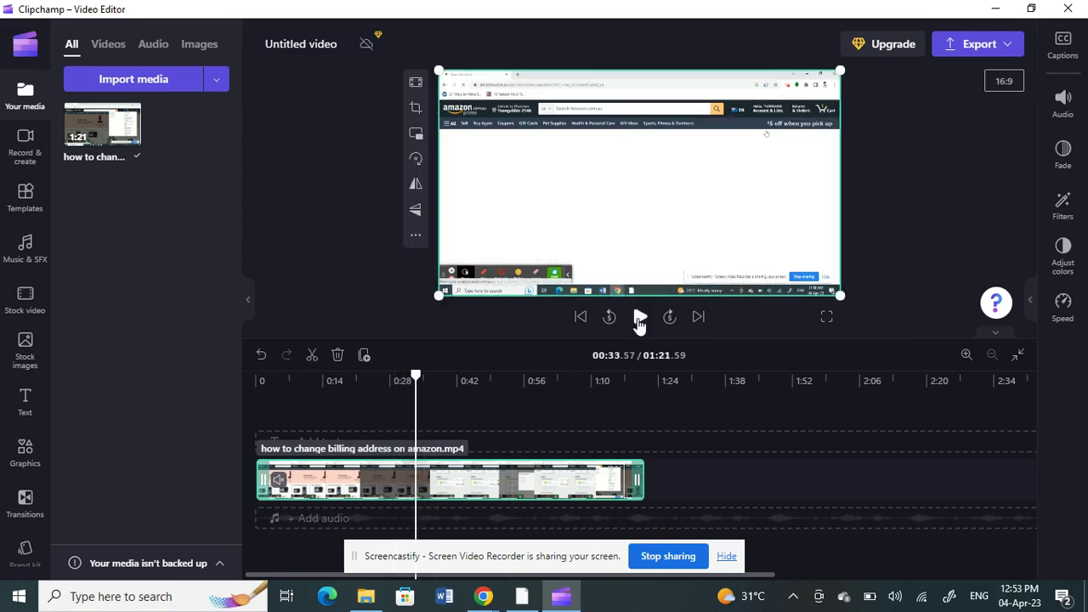
left_click(639, 318)
left_click(639, 318)
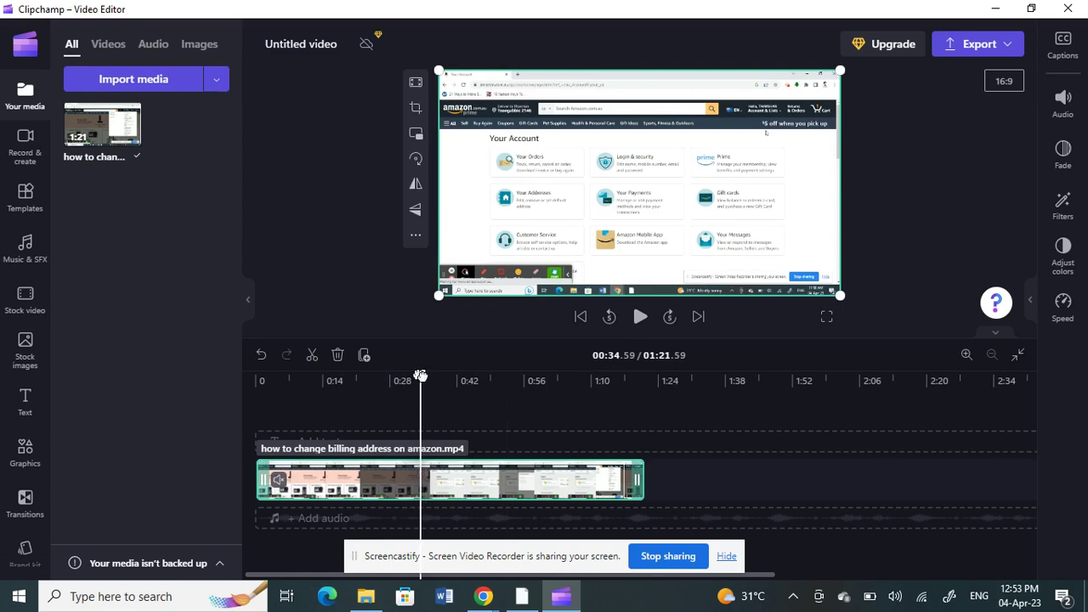
left_click_drag(420, 375, 422, 375)
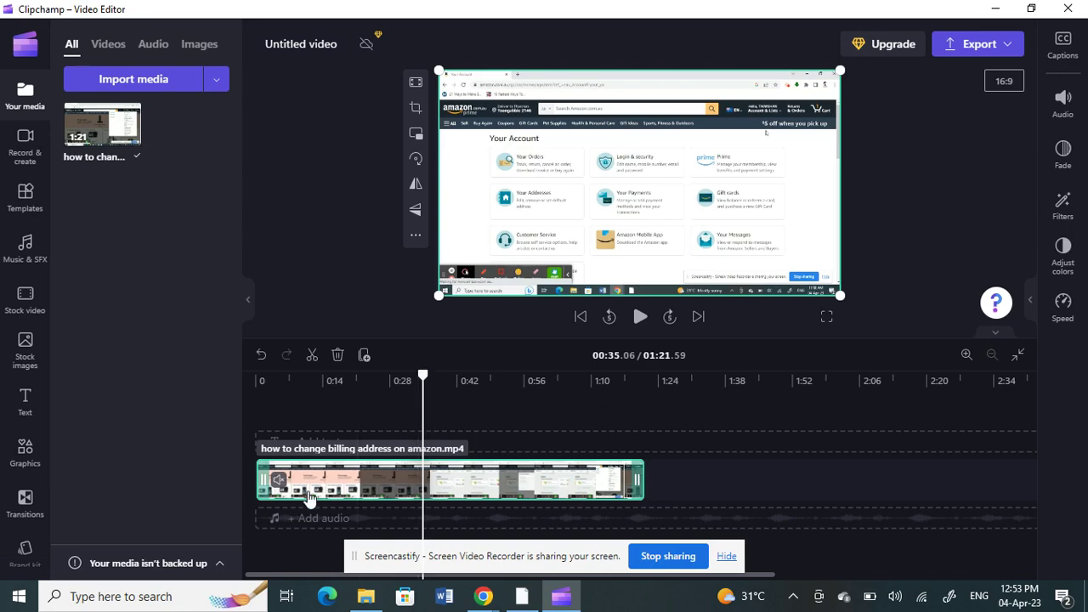
left_click(314, 357)
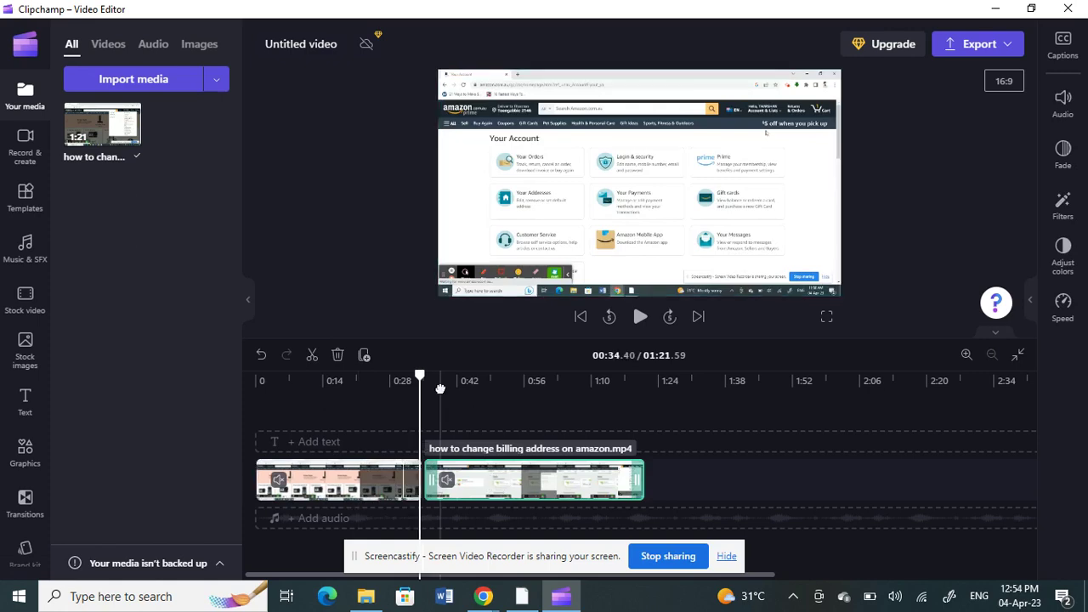
Step: Apply the Blur filter to the second clip, raise its intensity, and check the blurred playback
left_click(1062, 208)
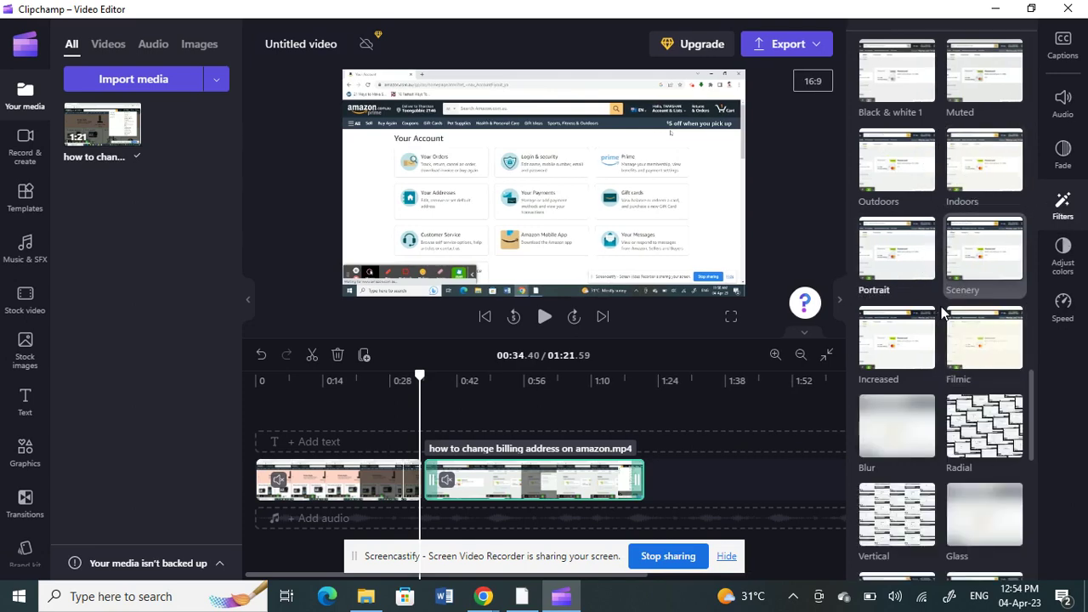
scroll(947, 340, "down", 5)
scroll(959, 361, "down", 3)
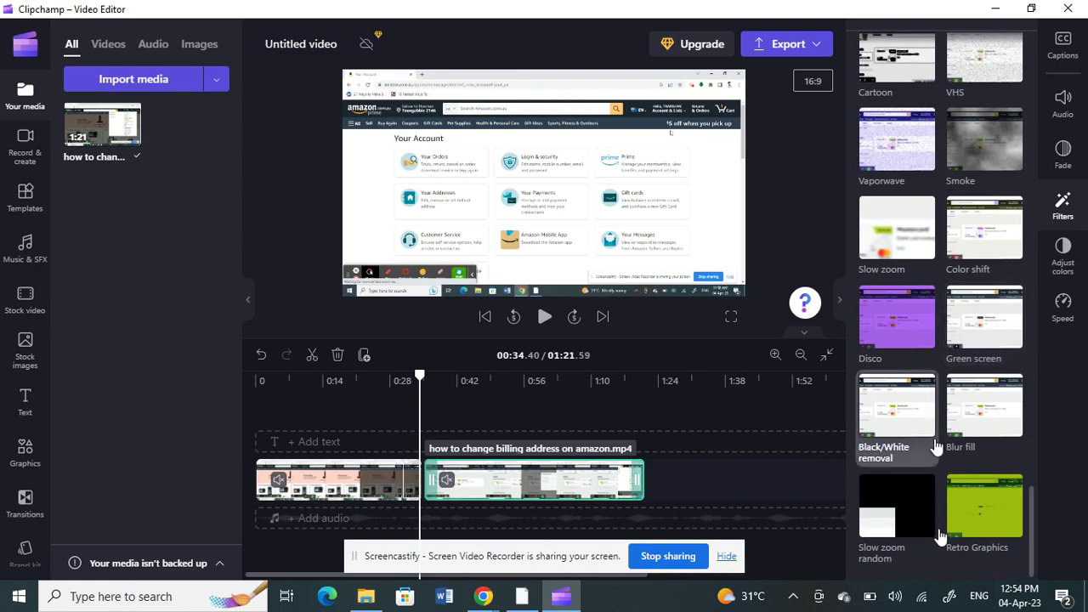
scroll(935, 379, "up", 2)
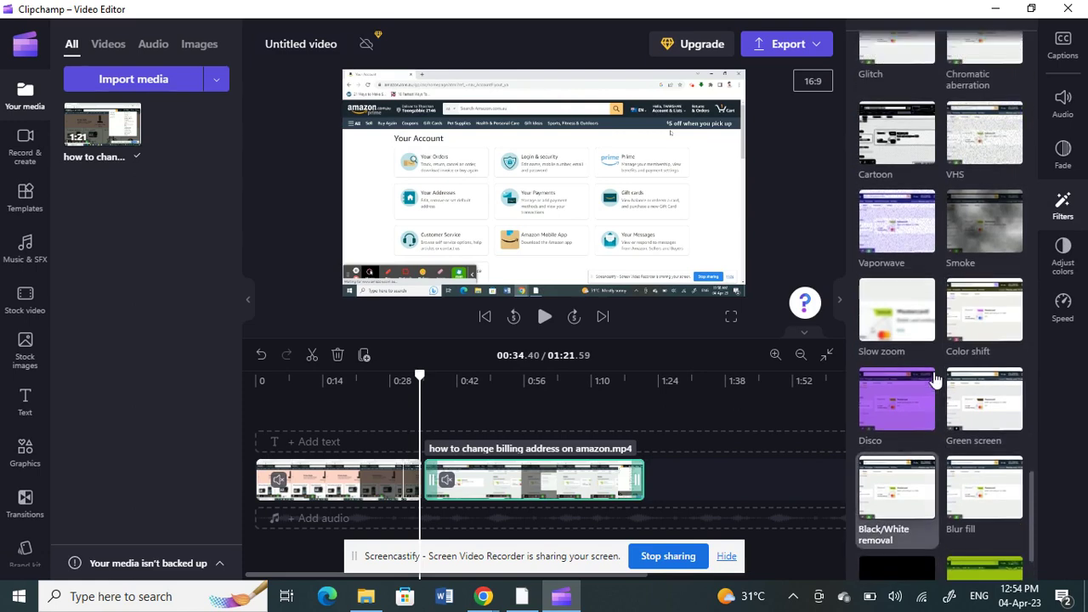
scroll(935, 380, "up", 6)
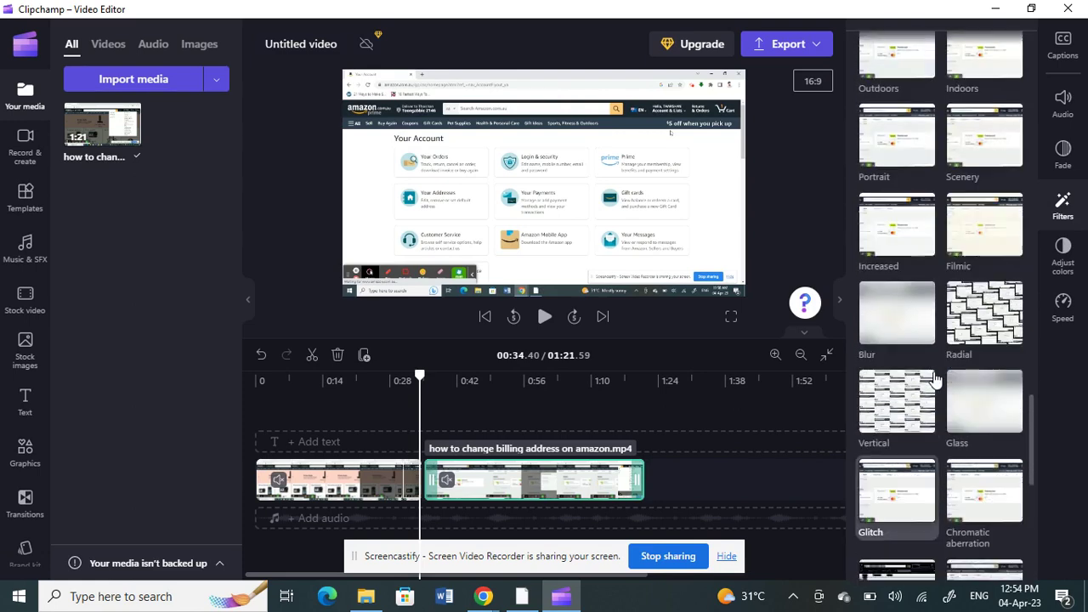
scroll(935, 379, "up", 1)
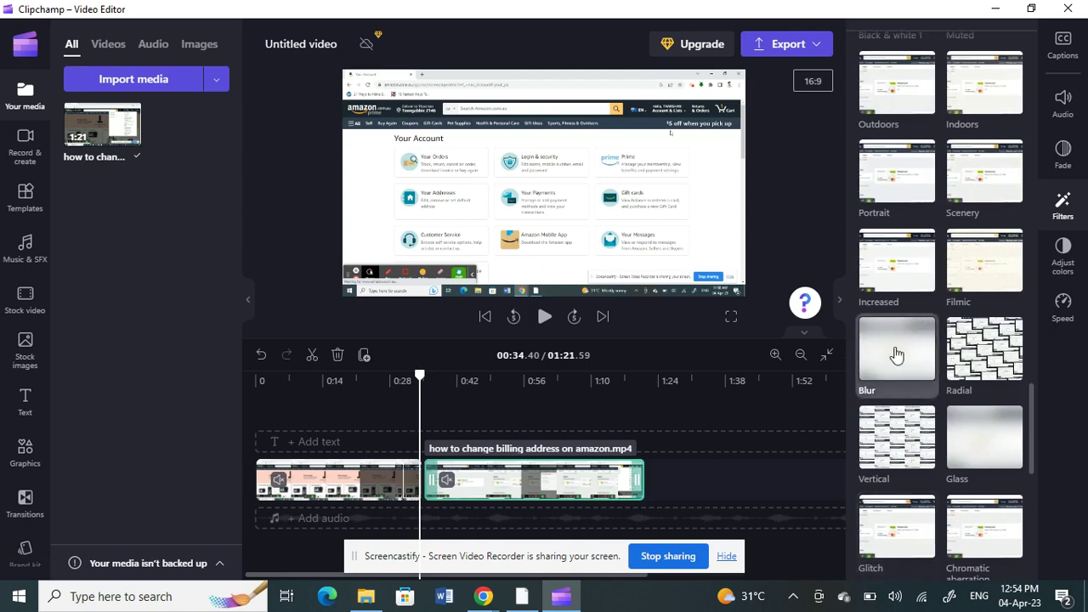
left_click(895, 354)
left_click(897, 430)
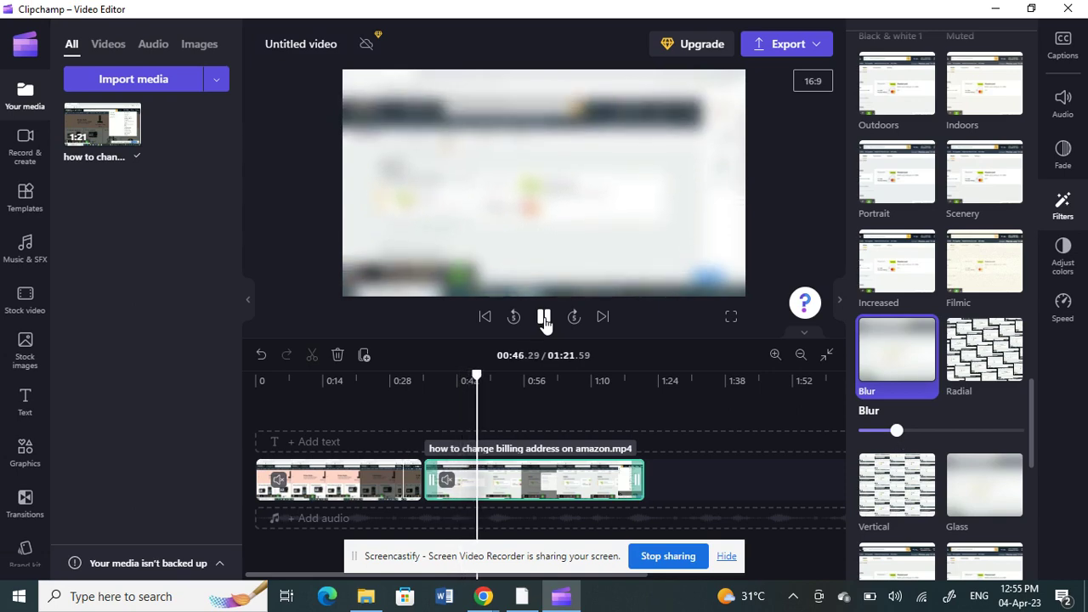
left_click(544, 320)
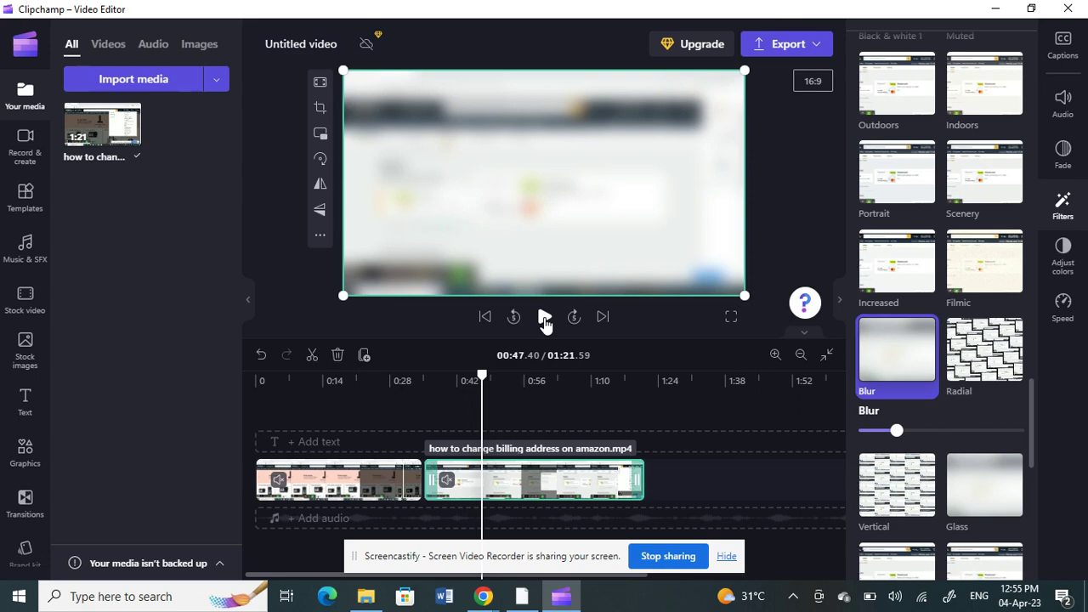
Step: Select the unblurred first clip, close Filters, and preview it at 00:11.63
left_click(304, 473)
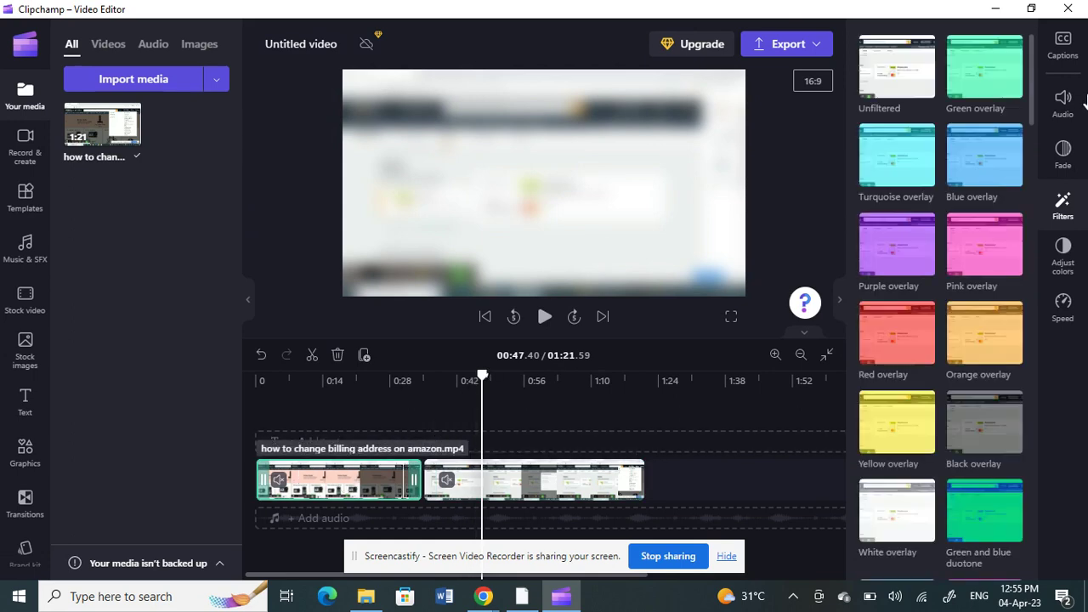
left_click(1073, 211)
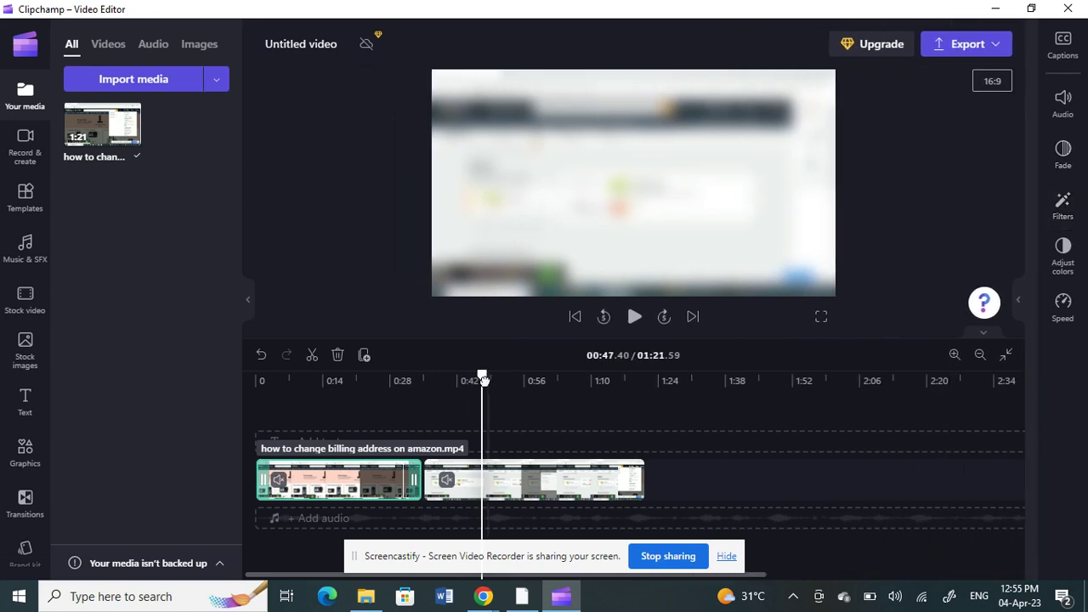
left_click_drag(484, 380, 310, 412)
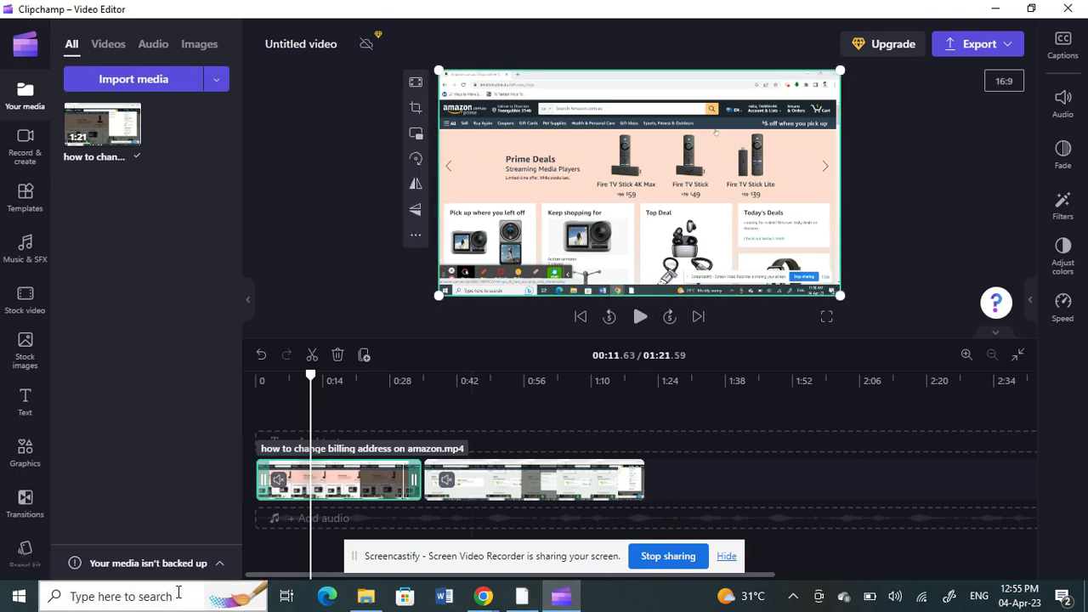
Step: Launch PowerPoint 2016 from a Windows search for 'power'
left_click(129, 598)
type("power")
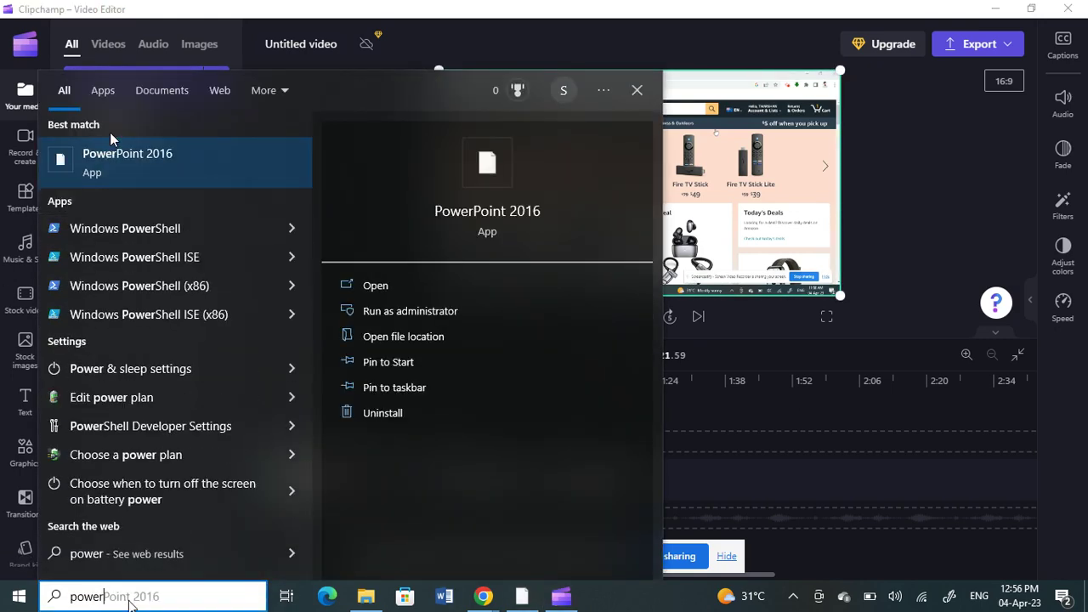
left_click(129, 164)
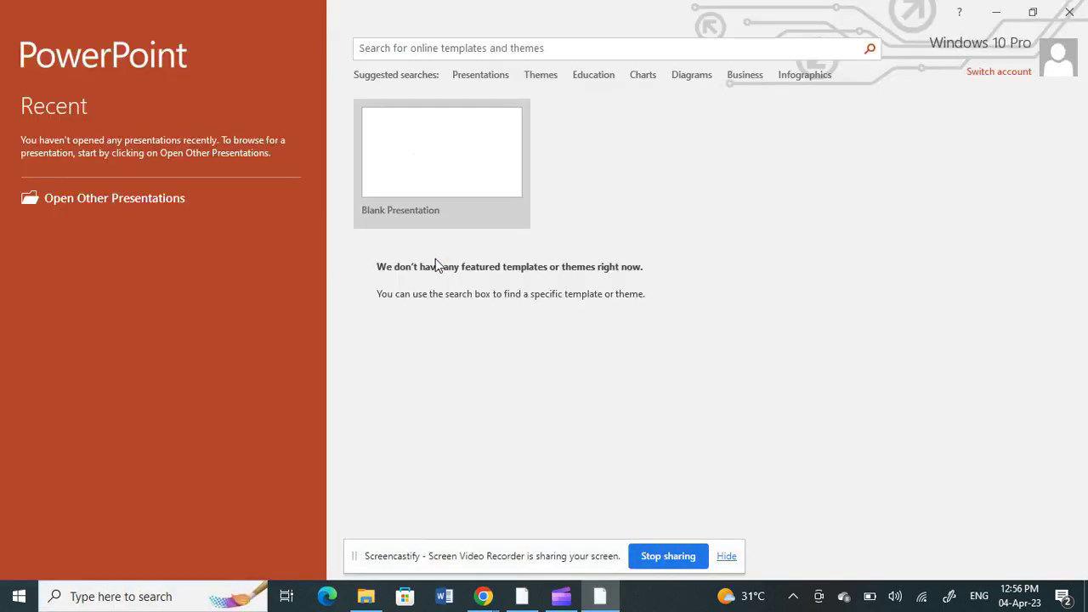
Step: In a blank presentation, draw a 1.4" by 4.43" black-filled rectangle over the title area
left_click(405, 162)
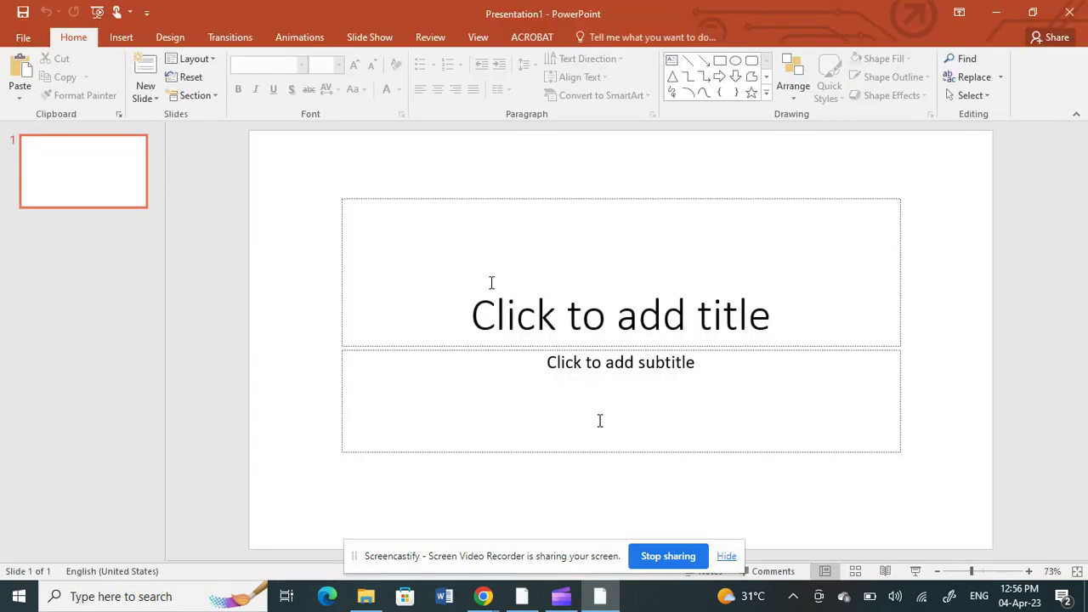
left_click(512, 254)
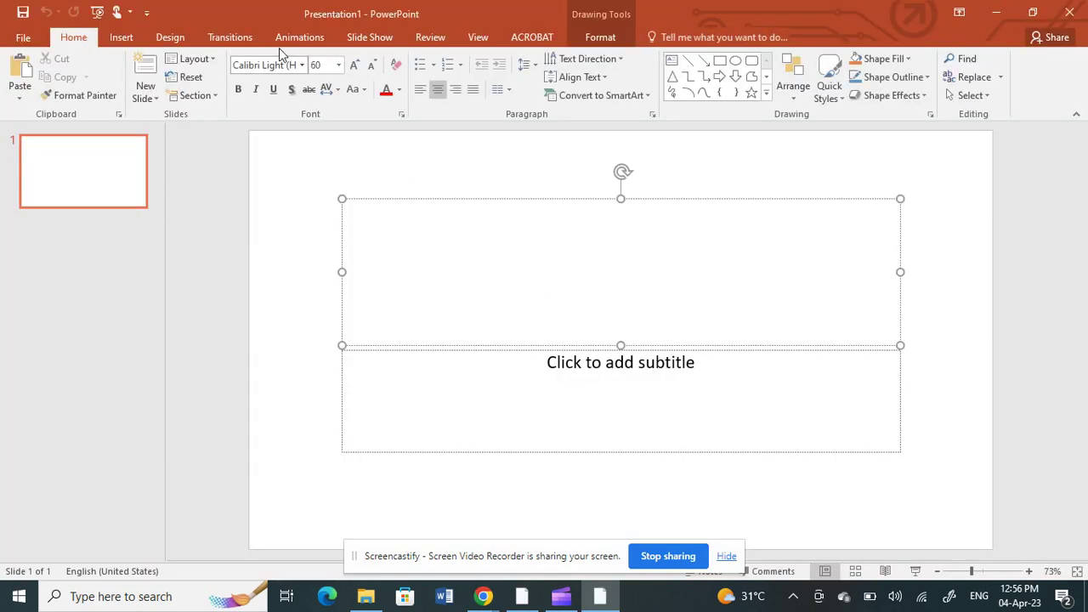
left_click(172, 41)
left_click(123, 40)
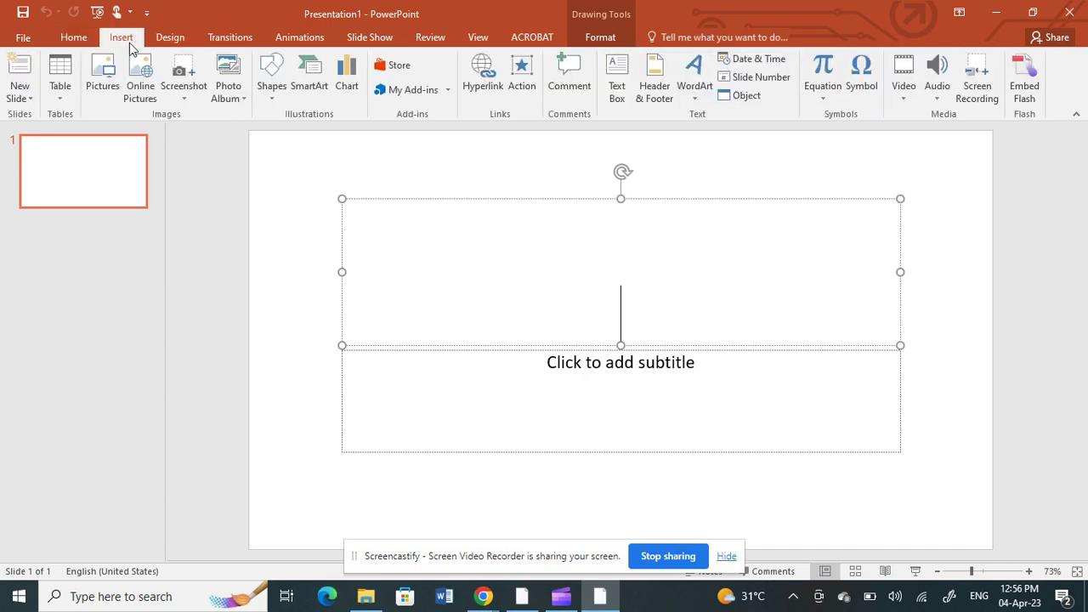
left_click(281, 104)
left_click(312, 131)
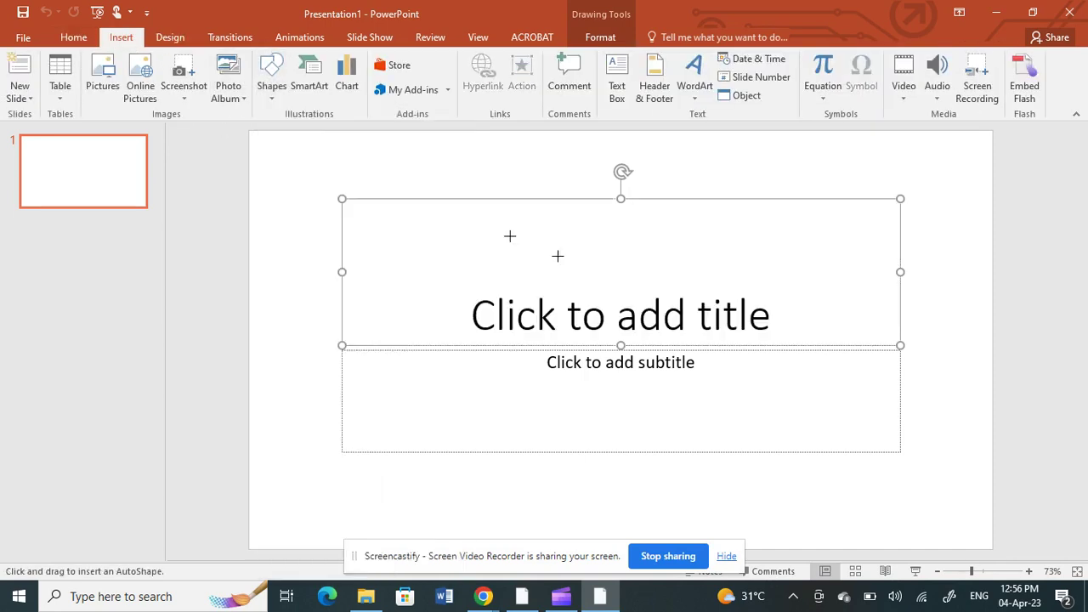
left_click_drag(485, 245, 733, 323)
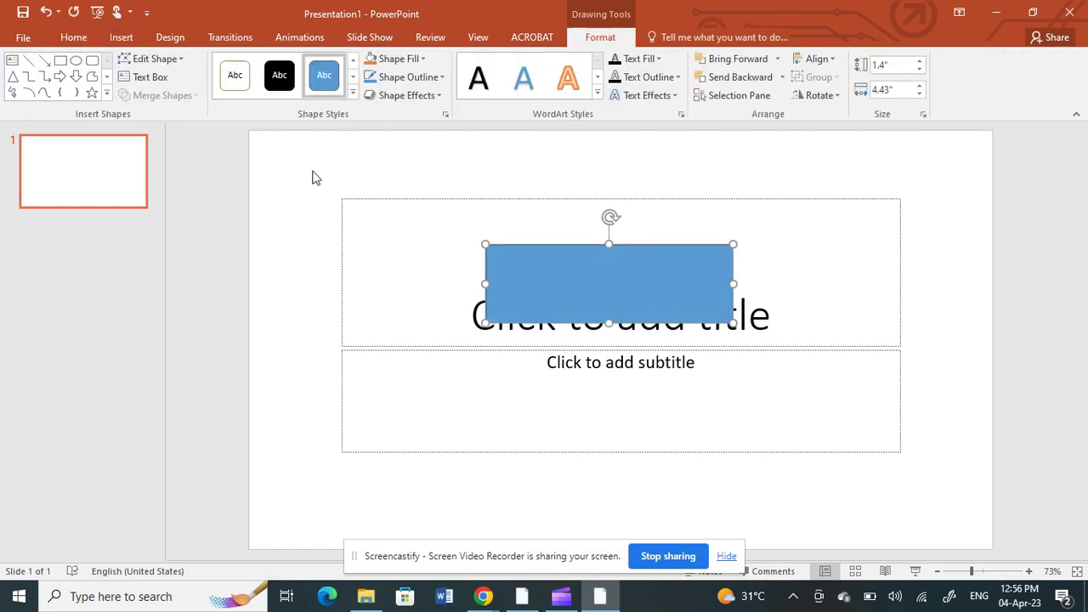
left_click(279, 77)
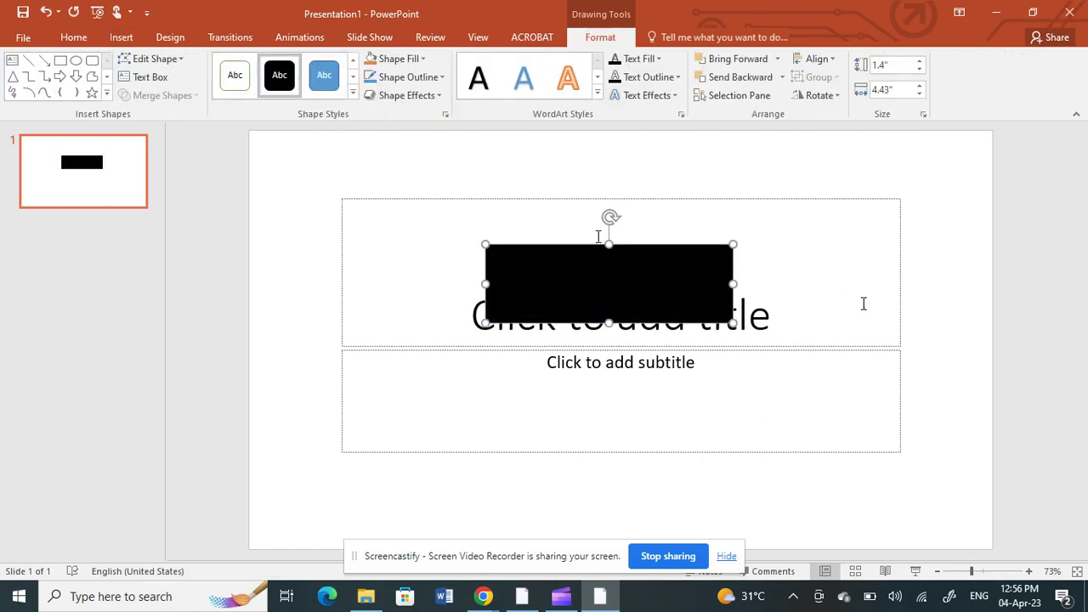
Step: Export the rectangle with Save as Picture as 'Picture12' PNG in the Pictures folder
right_click(575, 268)
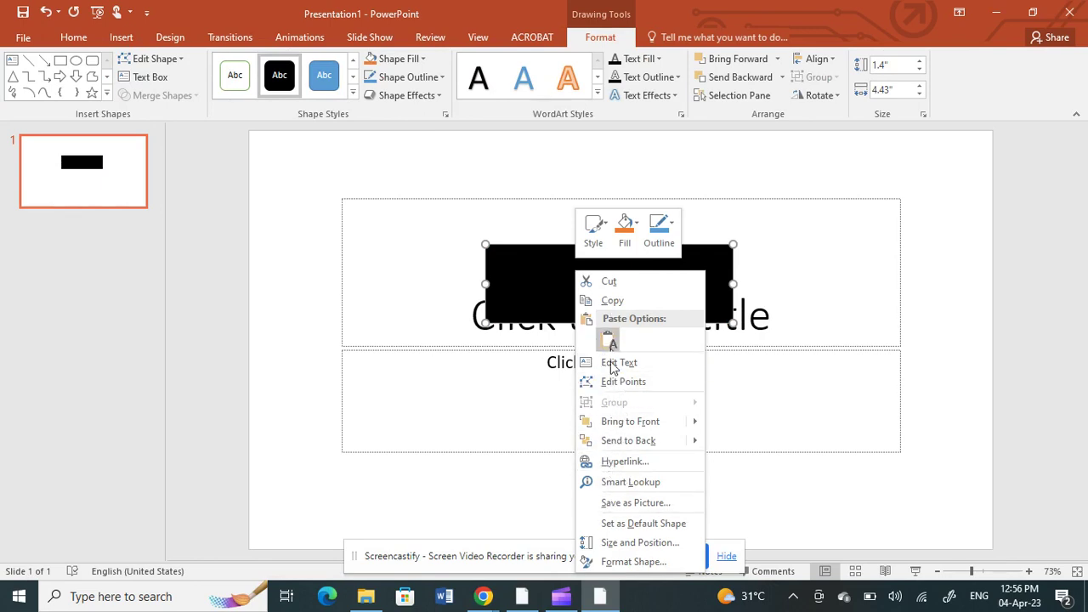
left_click(643, 502)
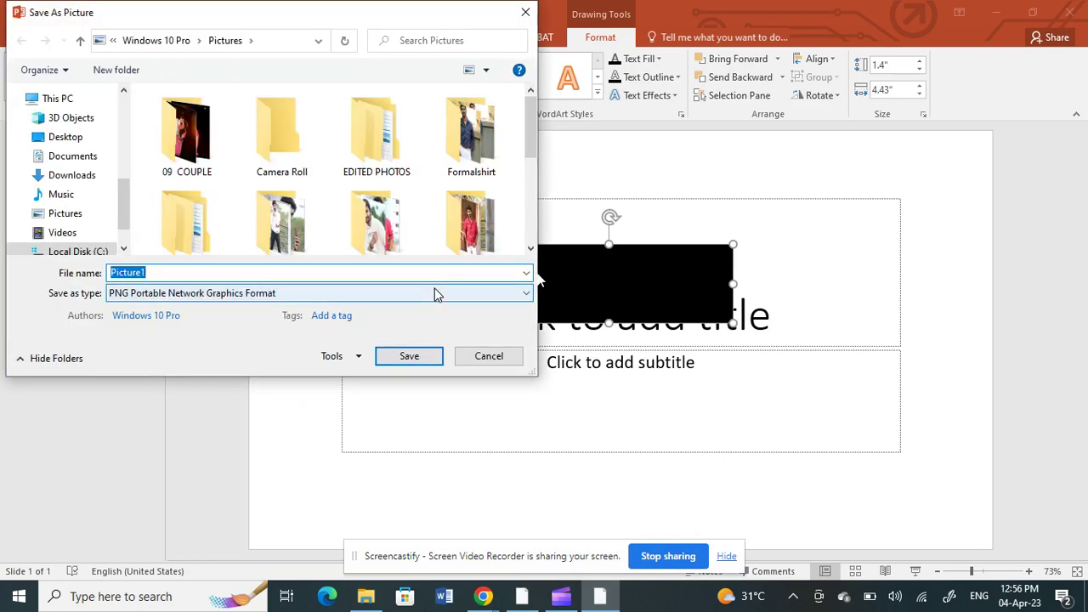
key("End")
type("2")
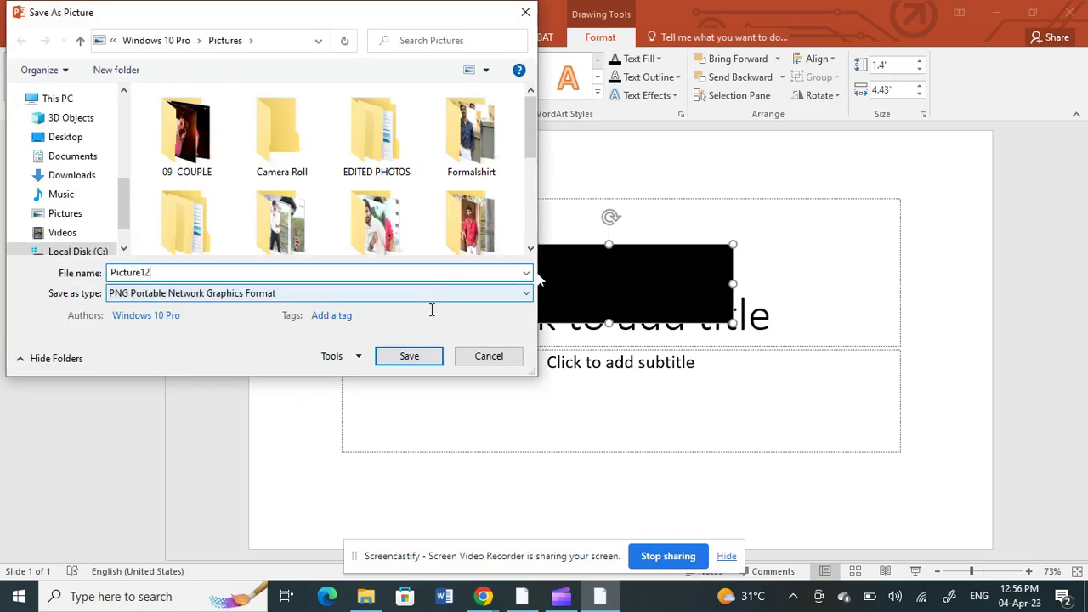
left_click(391, 357)
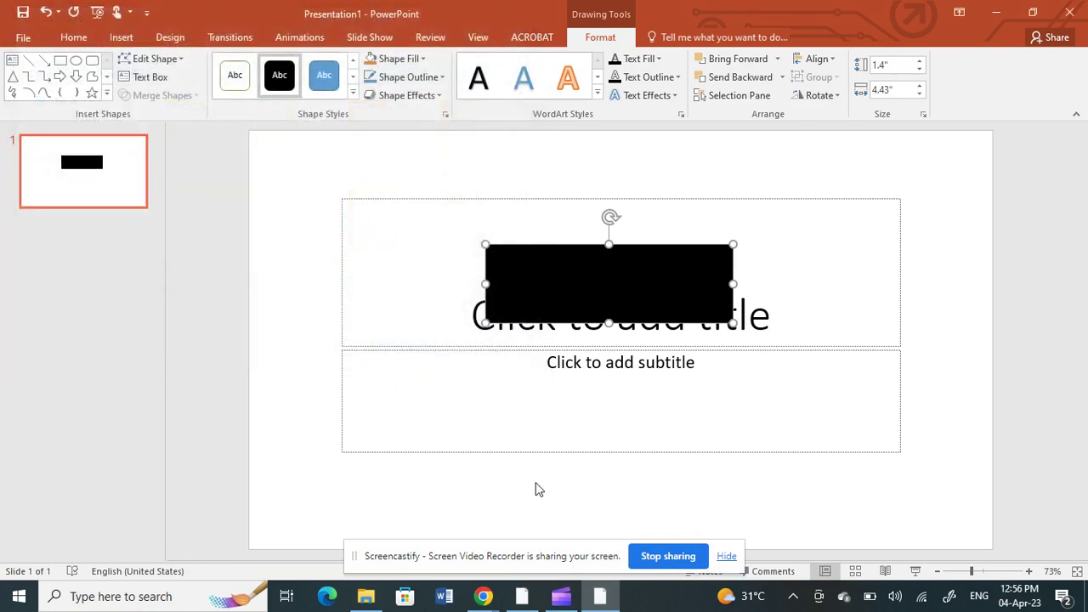
Step: Return to Clipchamp, set the playhead near 0:11, and bring up File Explorer beside it
left_click(561, 596)
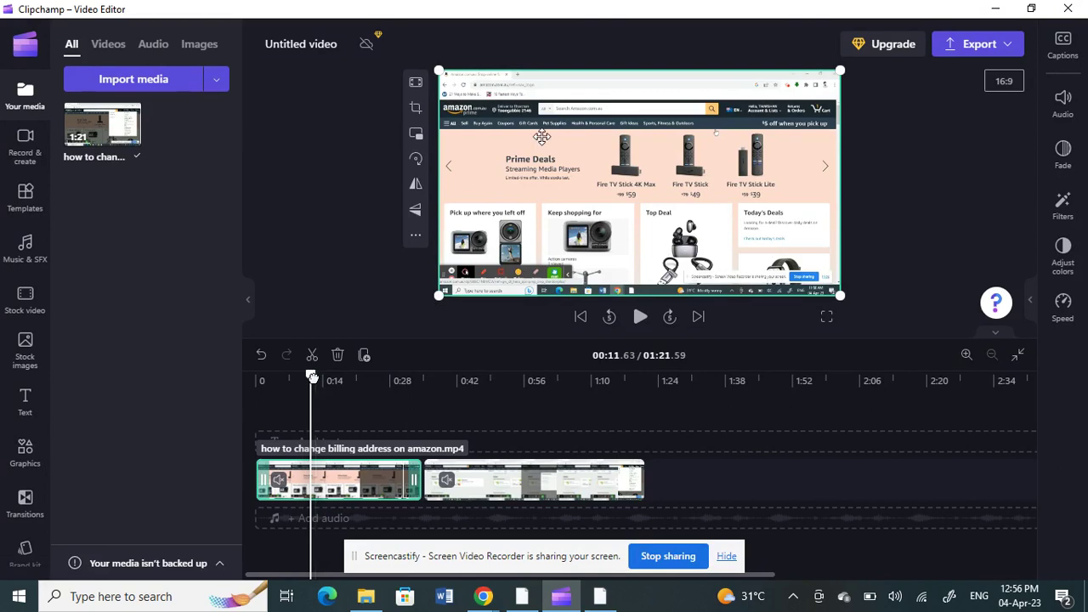
left_click_drag(312, 377, 321, 378)
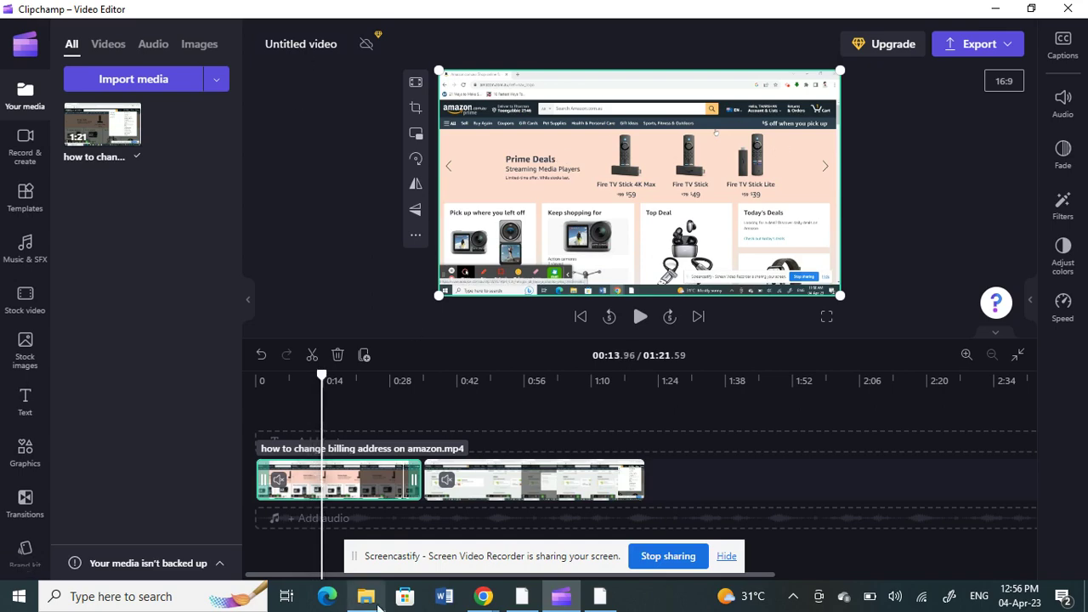
left_click(365, 527)
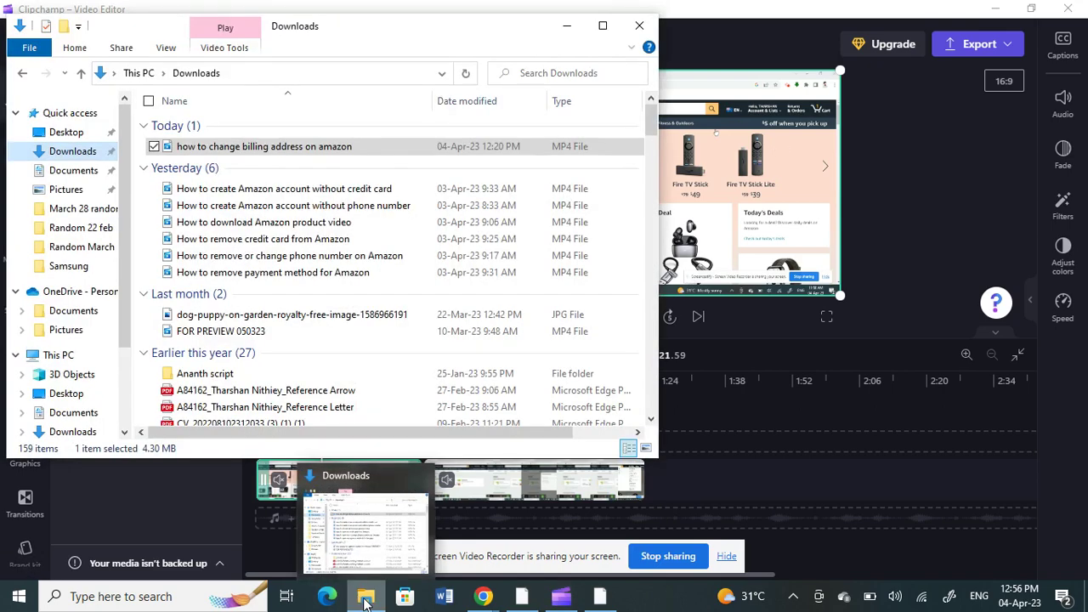
left_click_drag(323, 34, 763, 29)
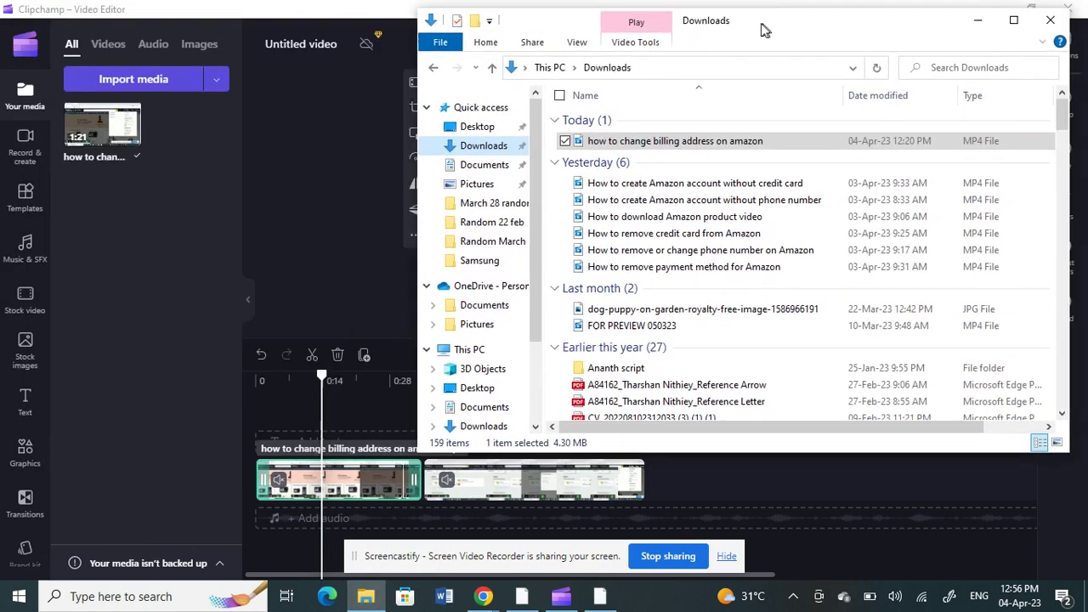
Step: Import Picture12 from the Pictures folder into Clipchamp's media library
left_click(475, 184)
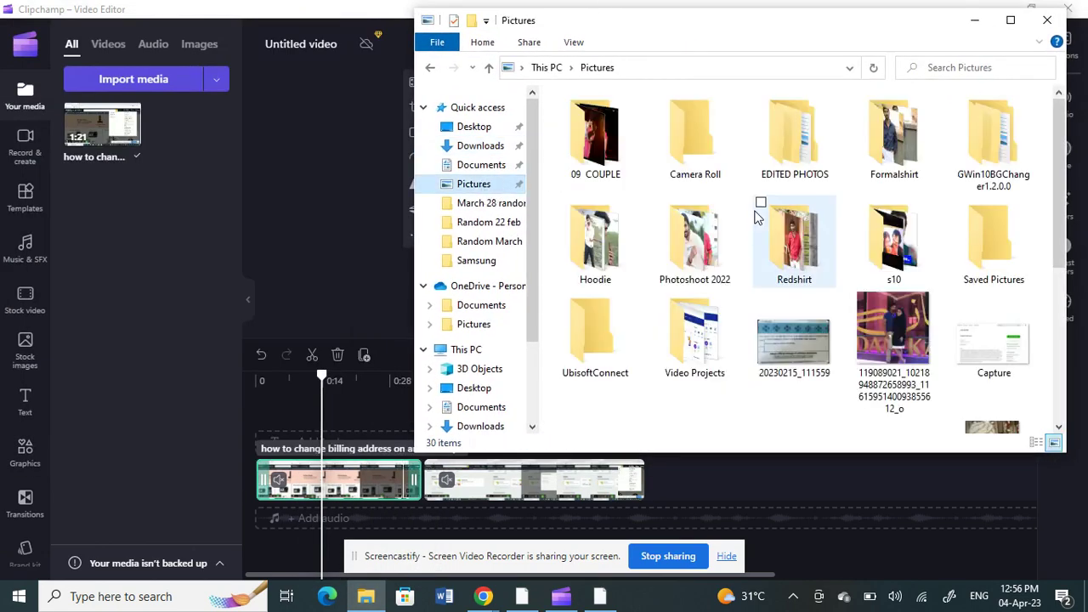
scroll(756, 233, "down", 5)
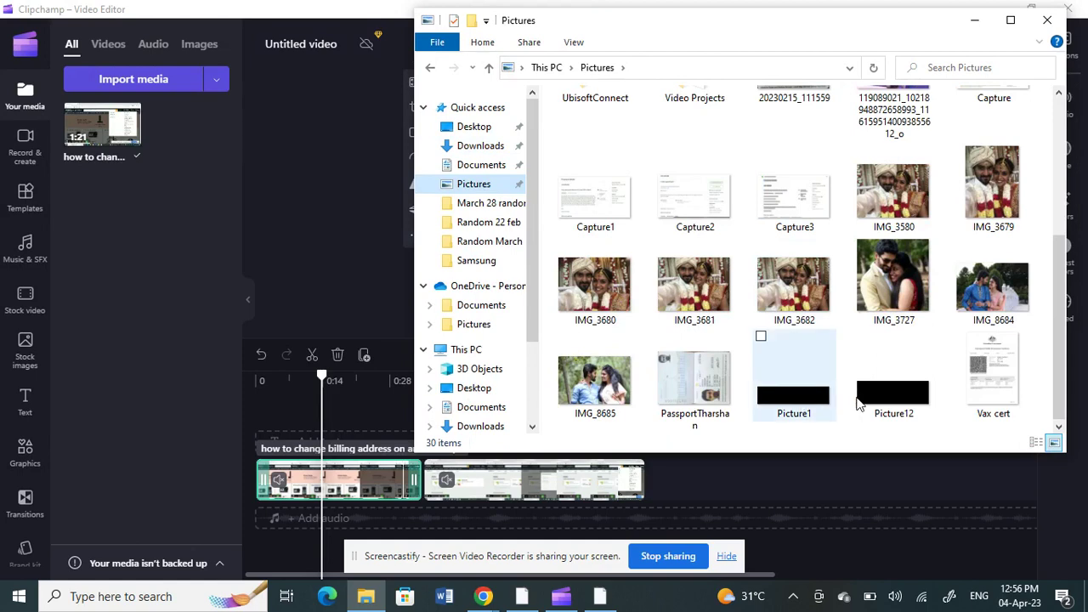
left_click_drag(858, 405, 146, 230)
left_click(161, 246)
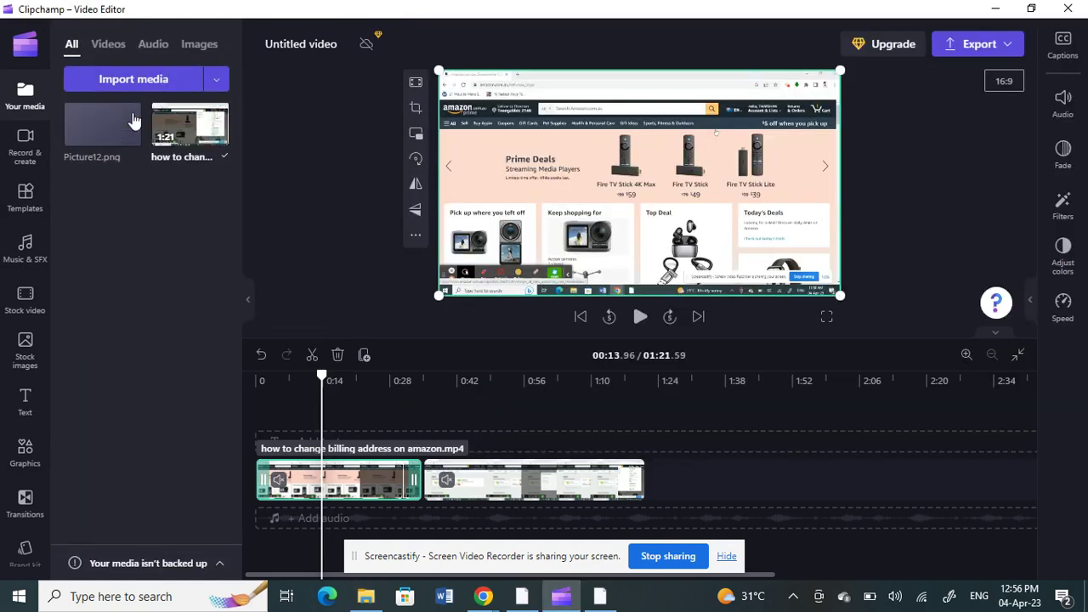
Step: Put Picture12 on a track above the recording and shrink it over the 'Keep shopping for' section
mouse_move(85, 129)
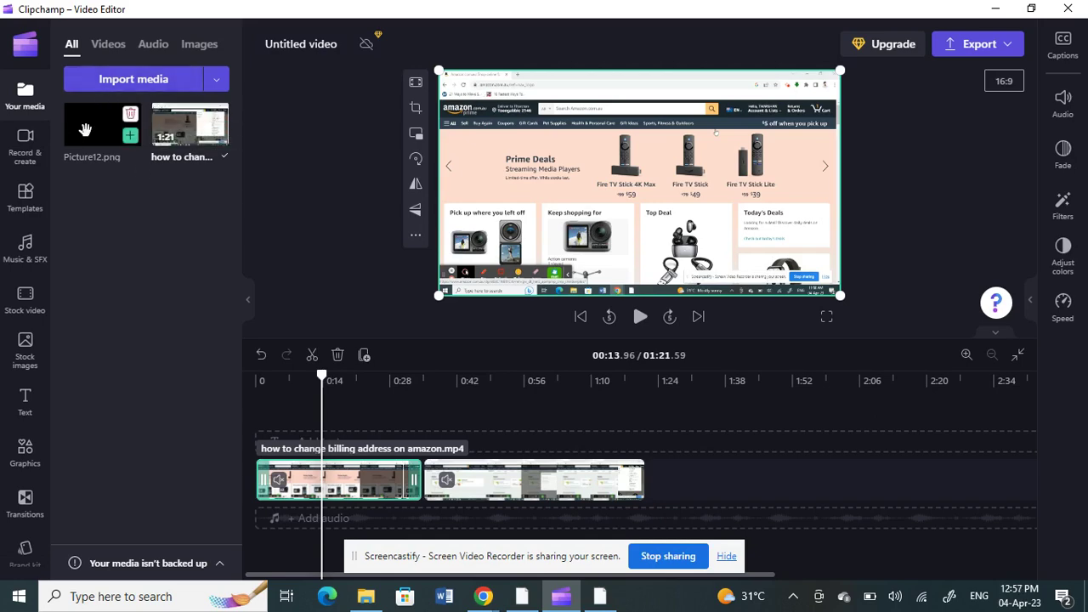
left_click_drag(93, 142, 340, 437)
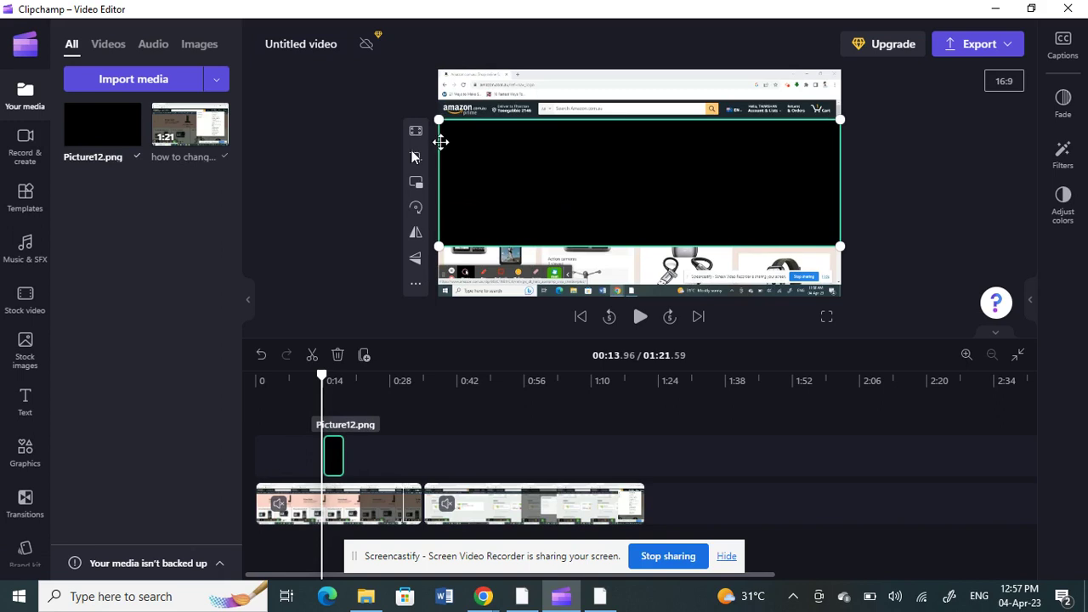
left_click_drag(440, 142, 712, 189)
left_click_drag(764, 223, 585, 221)
left_click_drag(660, 243, 638, 254)
mouse_move(580, 217)
left_mouse_down()
mouse_move(575, 230)
mouse_move(576, 219)
left_mouse_up()
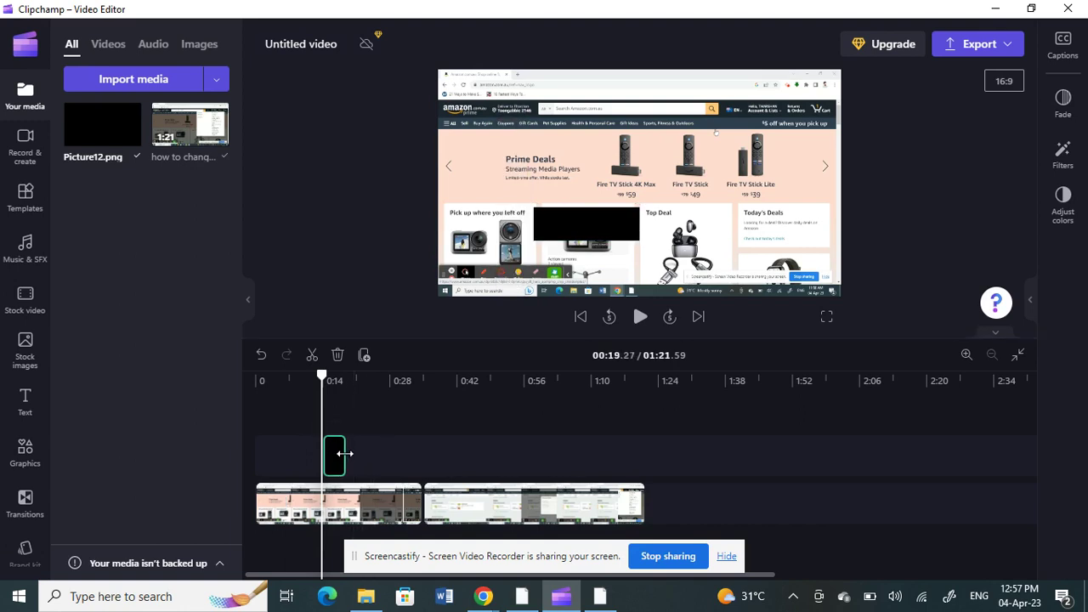
Step: Stretch the Picture12 black overlay slightly longer on the timeline and play the edit to preview it
left_click_drag(349, 453, 366, 454)
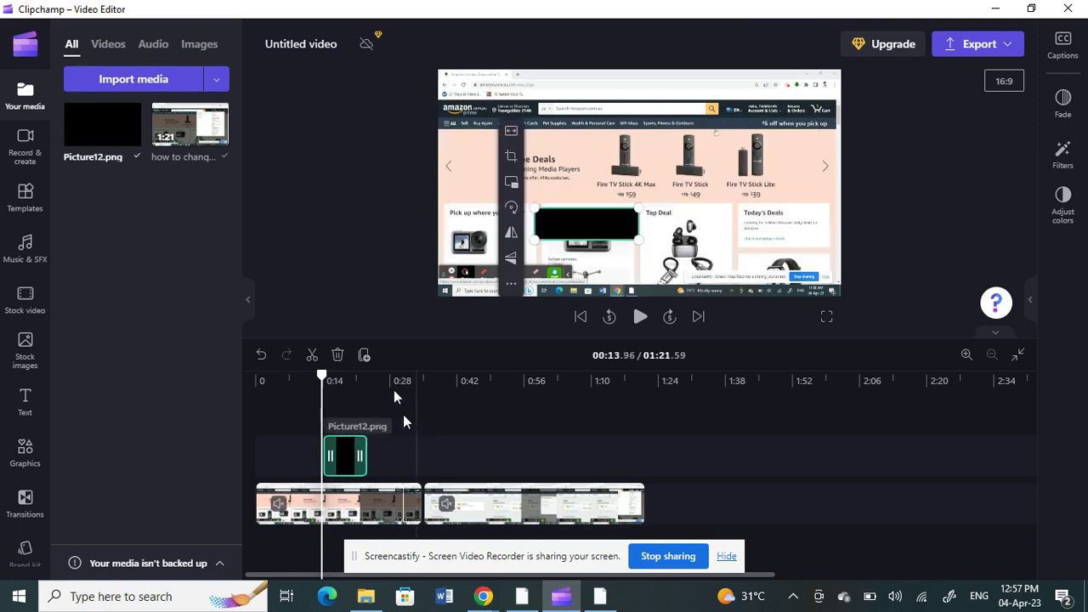
left_click(640, 316)
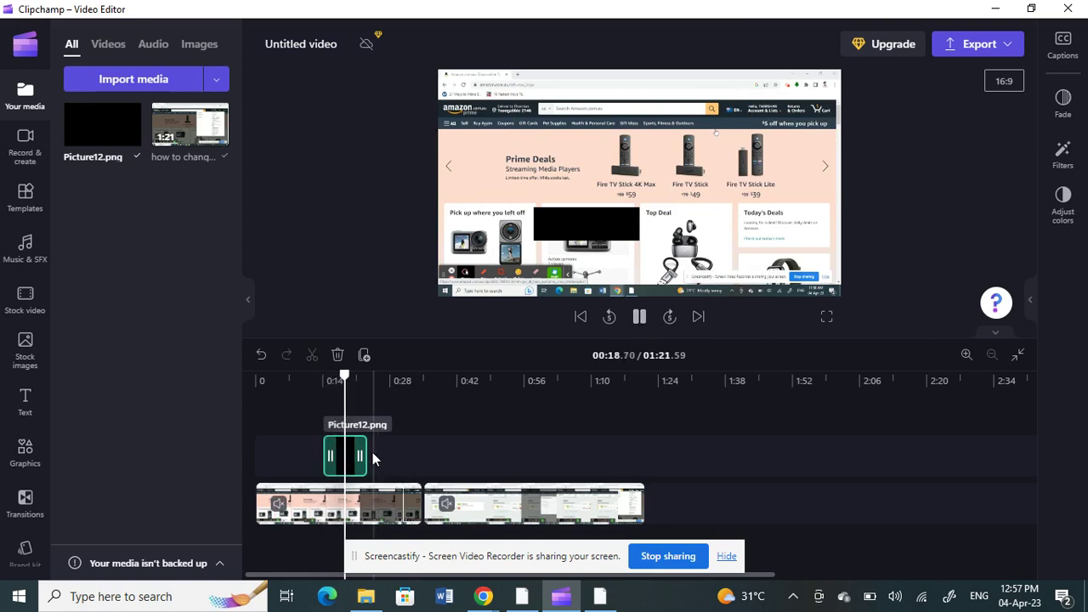
Step: Pause playback at 00:25.02, just after the Picture12 overlay ends
left_click(639, 320)
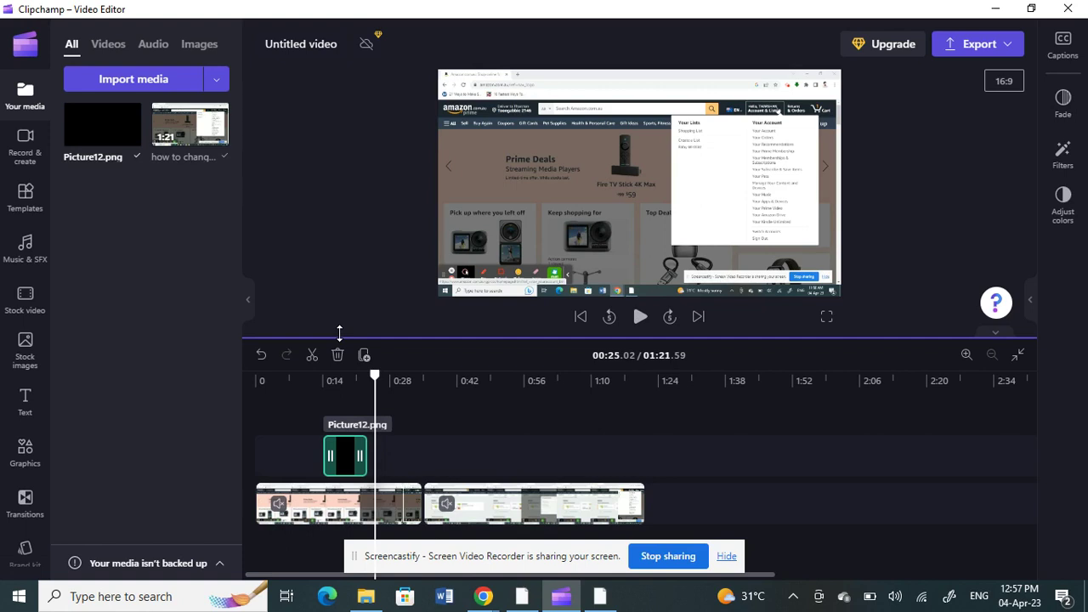